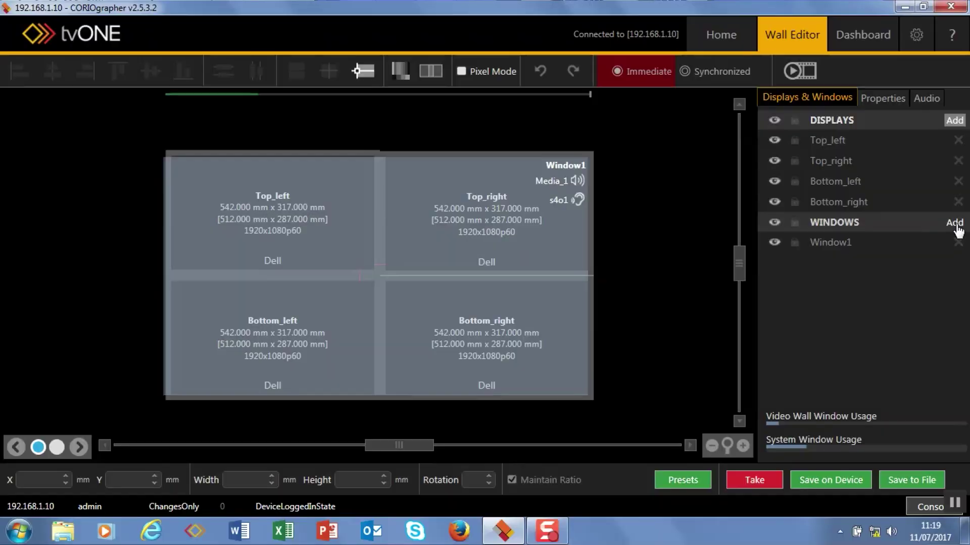
Add a second window fed by the Media_2 source over the display wall, about 1018 × 573 mm.
click(955, 224)
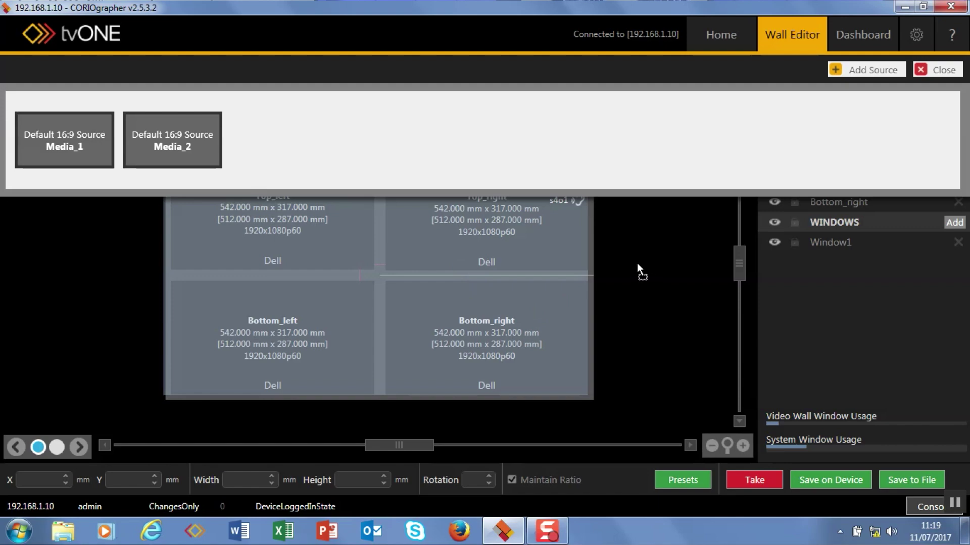
drag(637, 263, 637, 261)
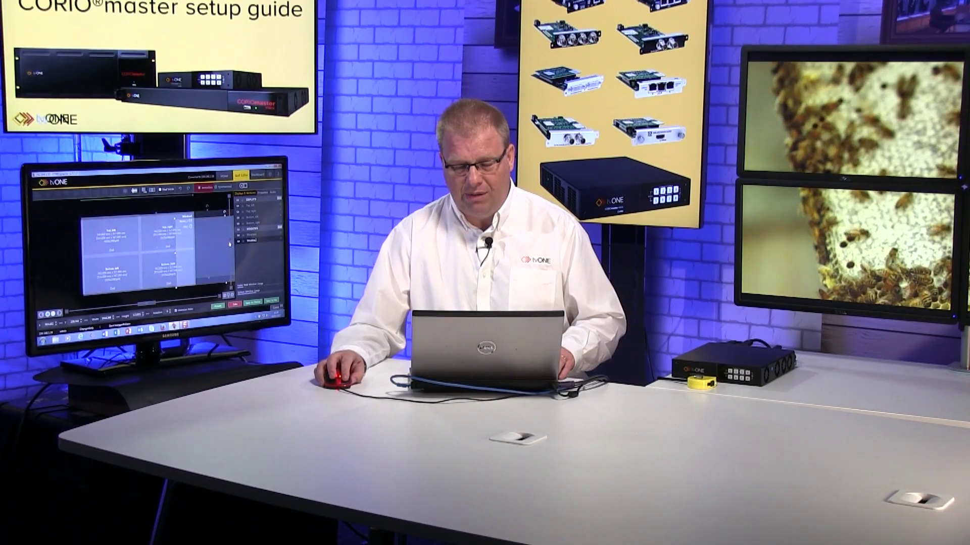
drag(229, 245, 88, 251)
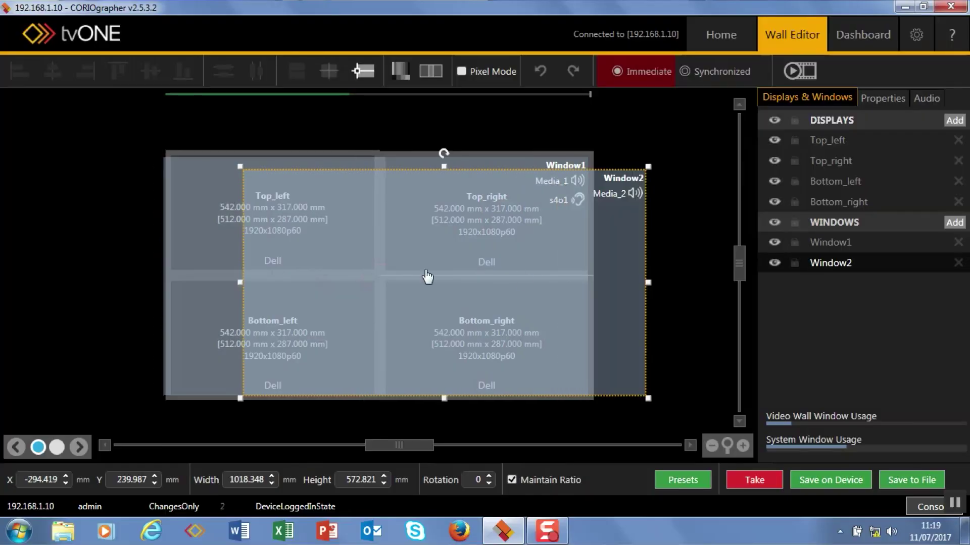
Move Window2 completely off the displays to the left of the wall, at about X -1596, Y 275 mm.
drag(205, 263, 259, 256)
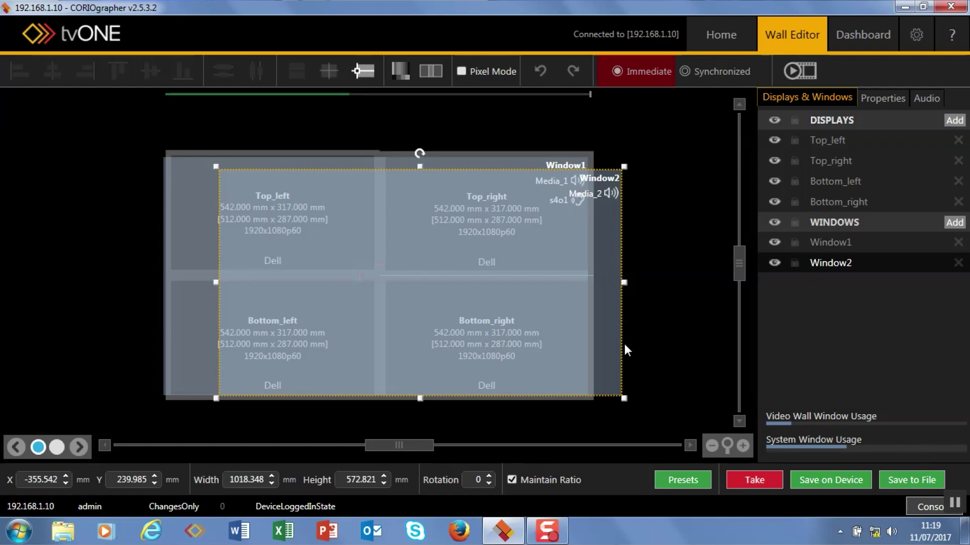
scroll(613, 255, down, 3)
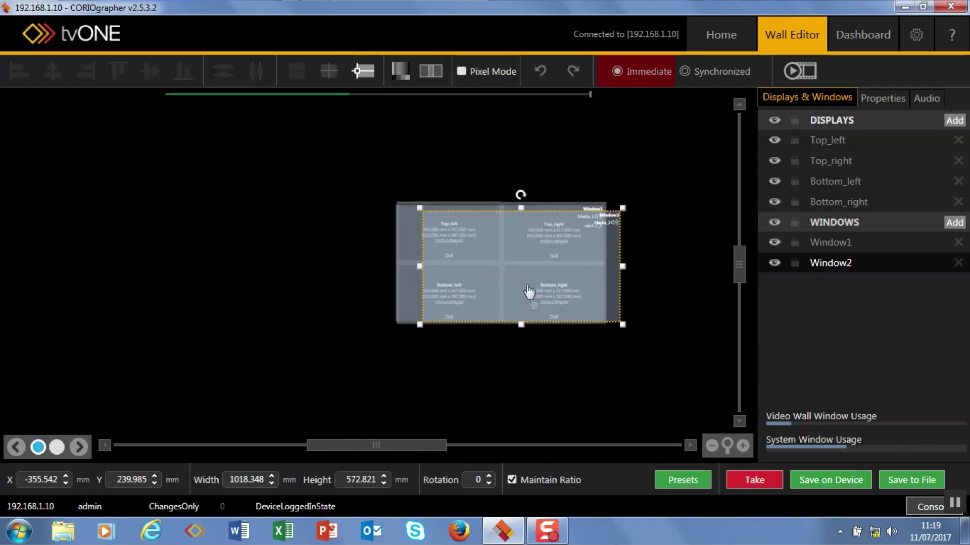
drag(528, 291, 293, 269)
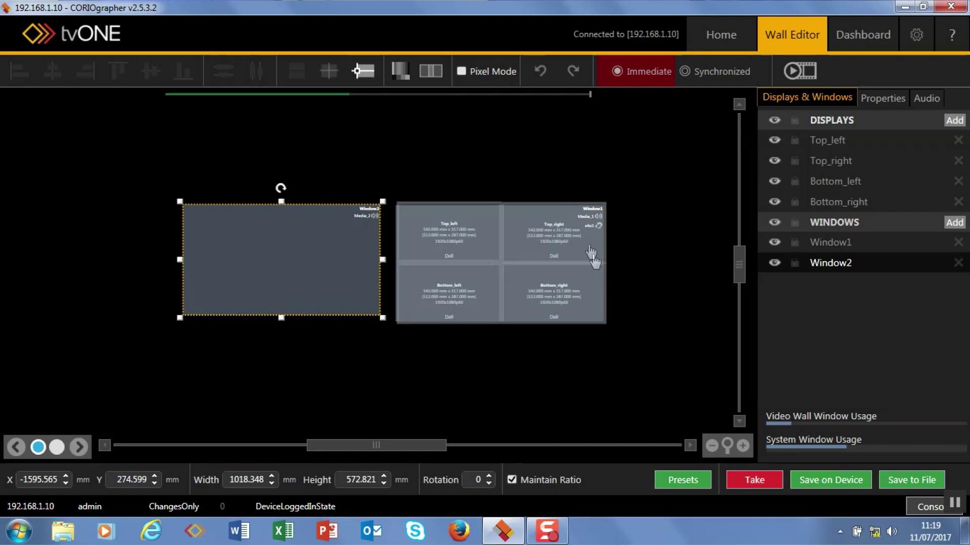
Save the current layout as a preset named Bees_FS with a duration of 2 seconds.
click(684, 486)
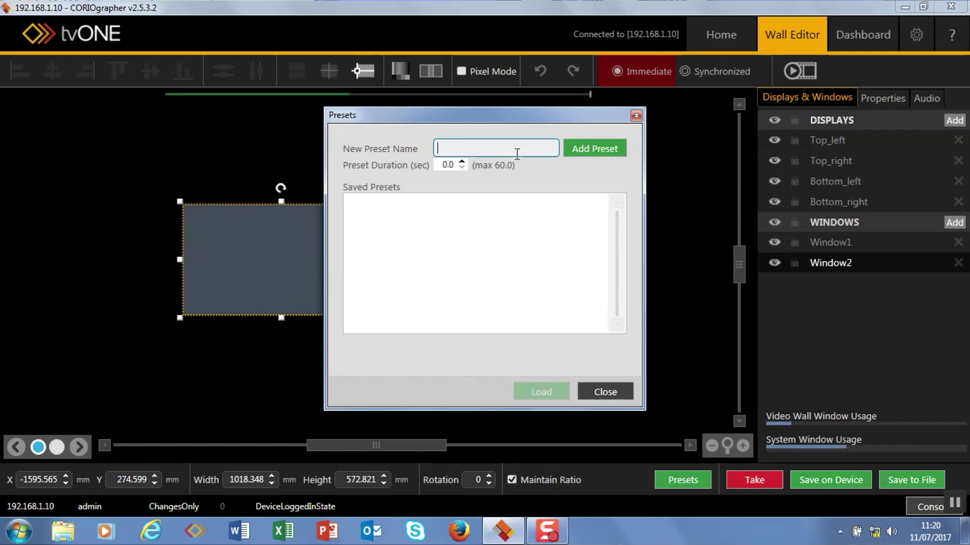
text(ees_FS)
click(447, 166)
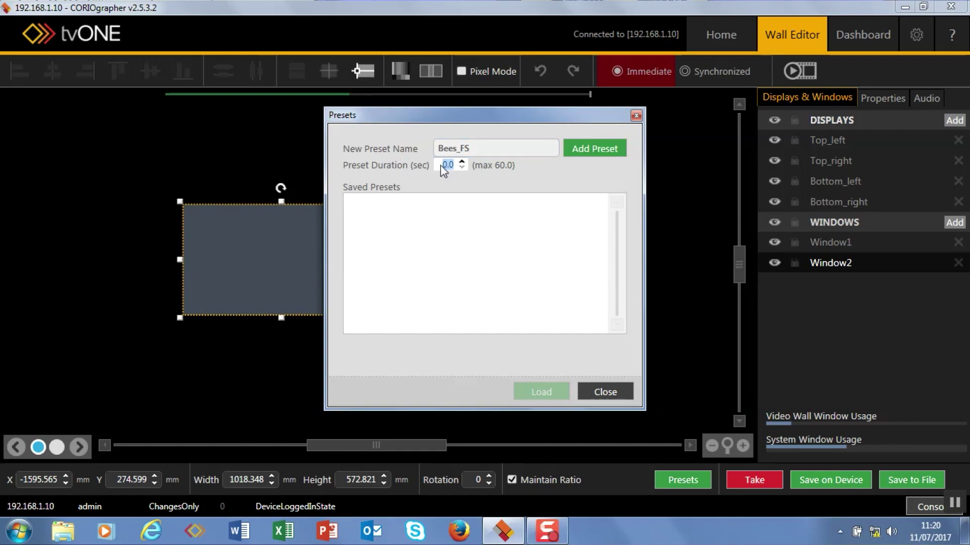
text(2)
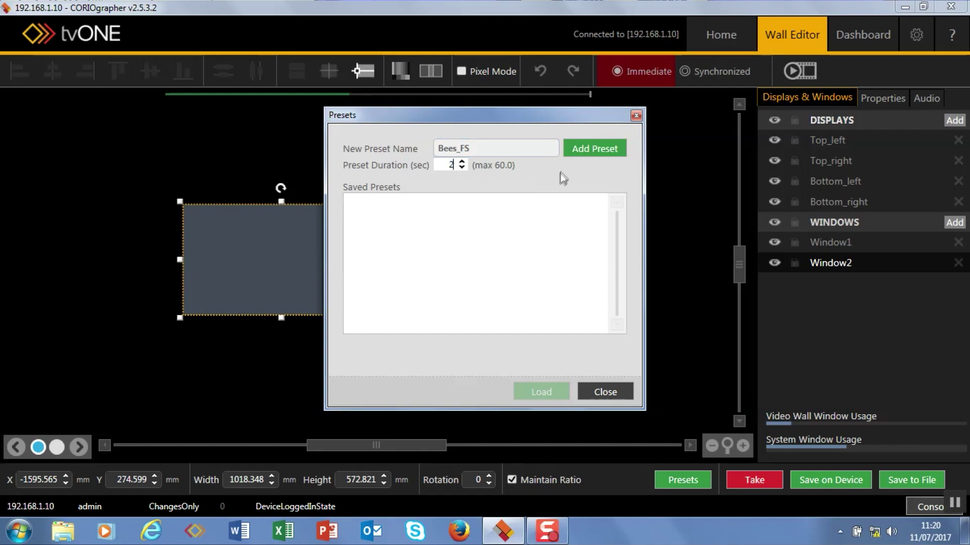
click(597, 149)
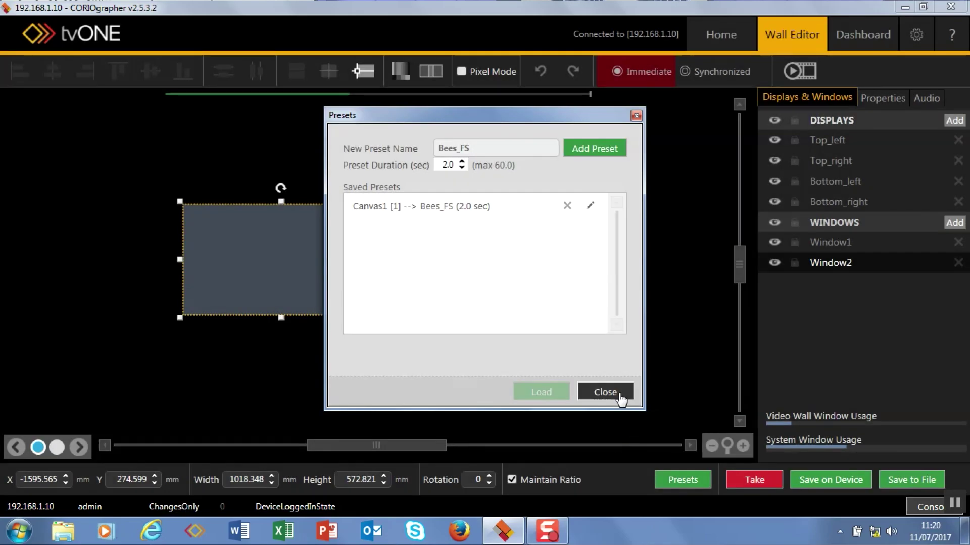
click(620, 399)
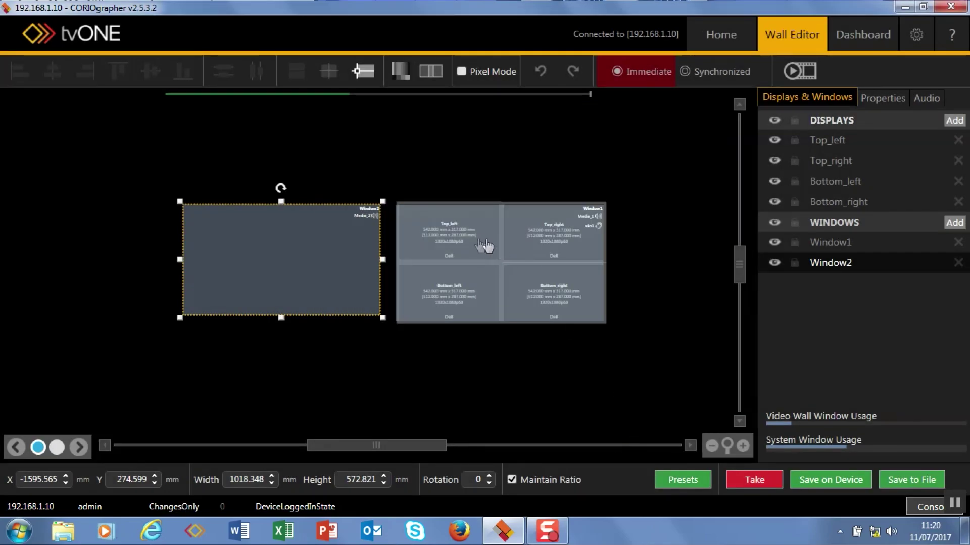
Move Window1 off the wall to the right of the displays, rotated 14° and shrunk to about 777 × 437 mm.
drag(485, 246, 713, 249)
drag(726, 189, 741, 190)
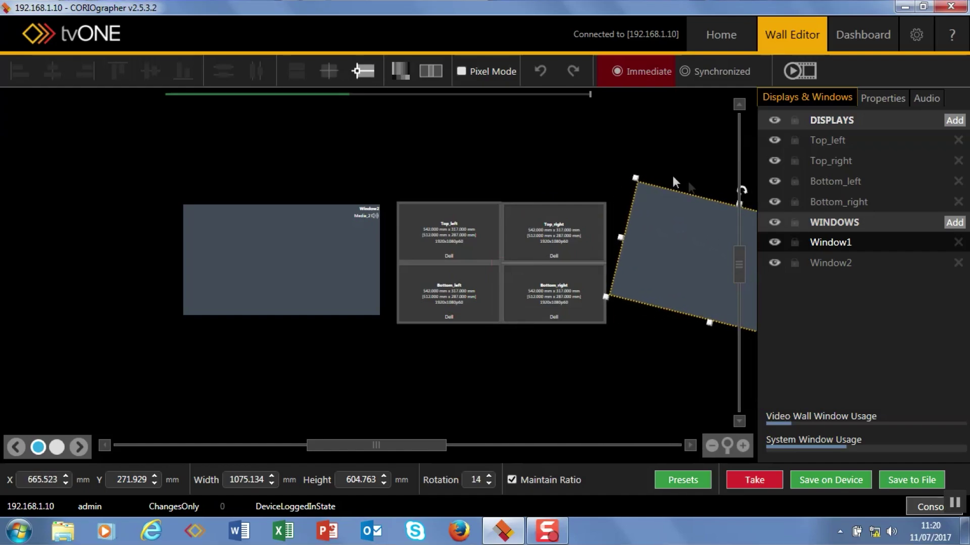
drag(655, 195, 684, 222)
drag(712, 281, 675, 268)
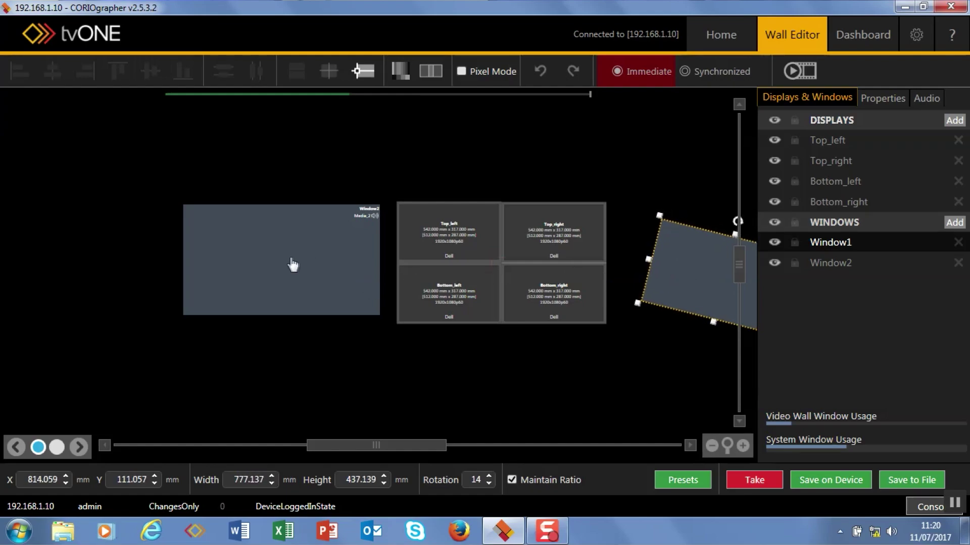
Move Window2 onto the wall and enlarge it to about 1073 × 604 mm to cover all four displays.
drag(293, 265, 502, 253)
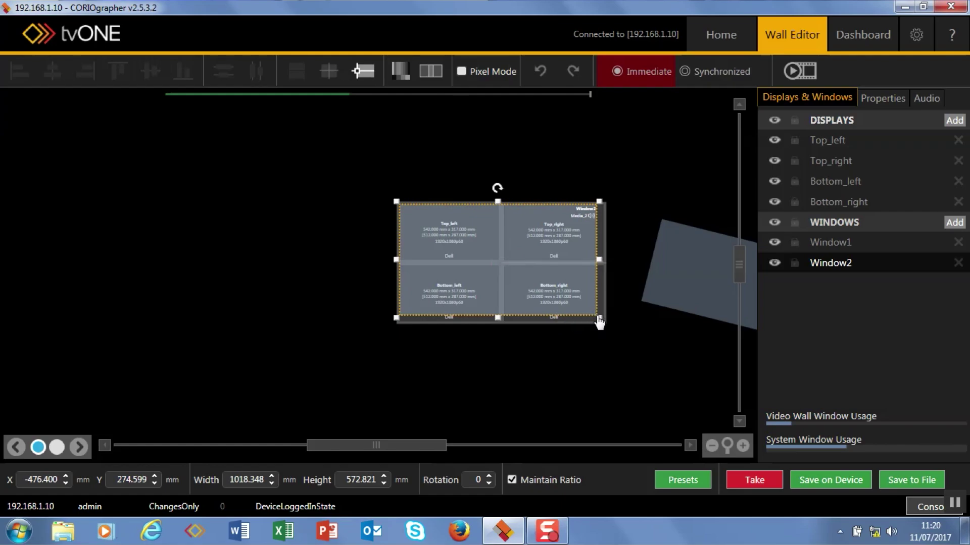
drag(602, 318, 610, 323)
Save the current layout as a preset named Jellyfish_FS with a duration of 1 second.
click(683, 480)
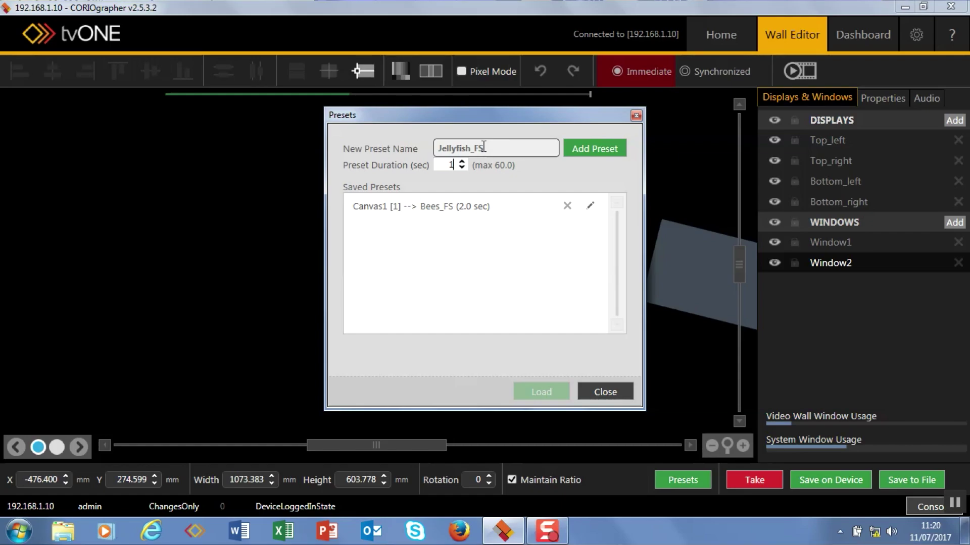
click(613, 150)
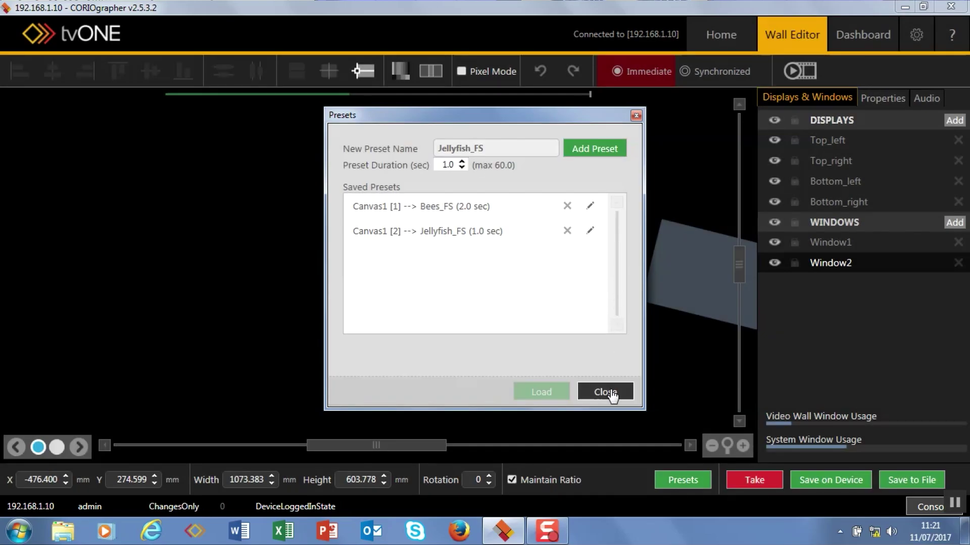
click(606, 392)
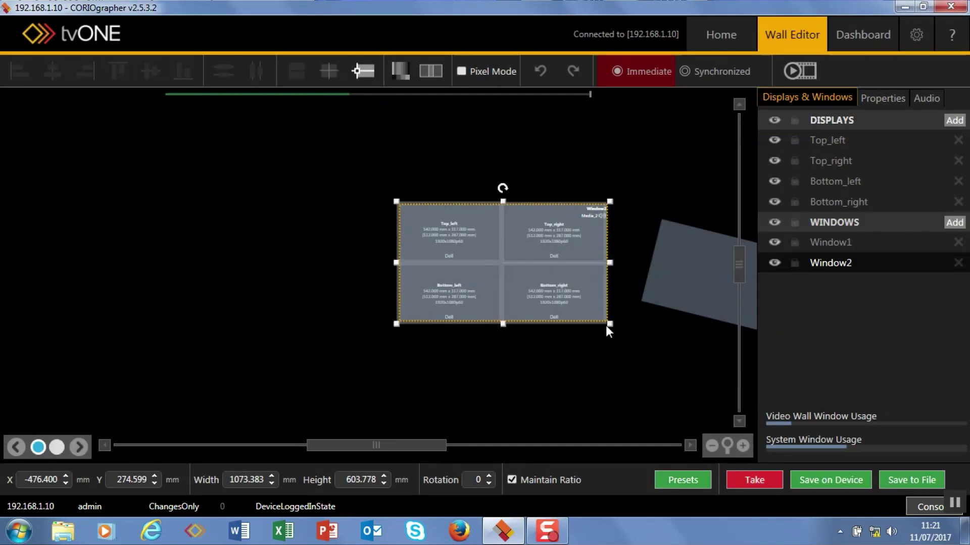
Shrink Window2 to about 563 × 317 mm over the Top_left display and move Window1 over the Bottom_right display.
drag(610, 324, 507, 265)
click(649, 267)
drag(618, 285, 506, 275)
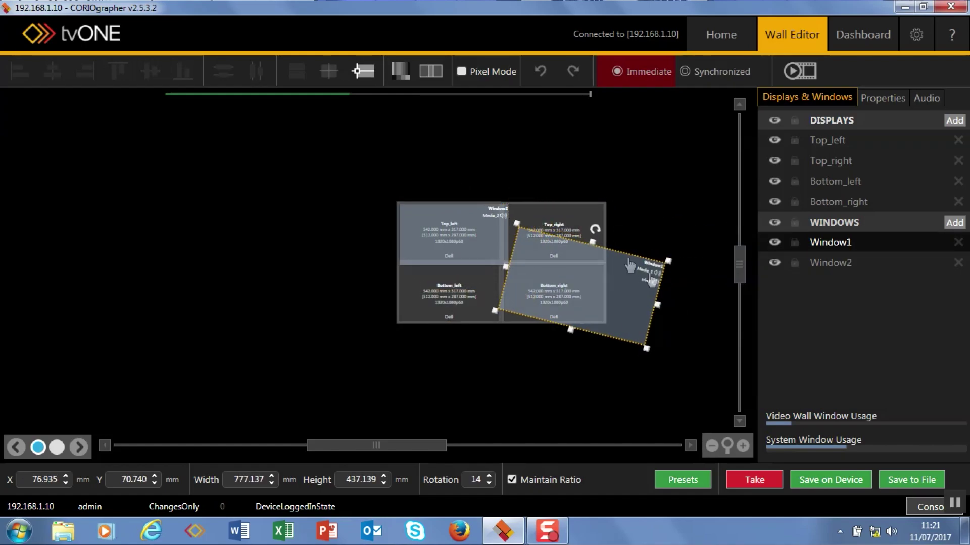
Straighten Window1 by setting its rotation to 0.
mouse_move(598, 229)
mouse_down()
mouse_move(574, 224)
mouse_move(584, 228)
mouse_up()
double_click(477, 480)
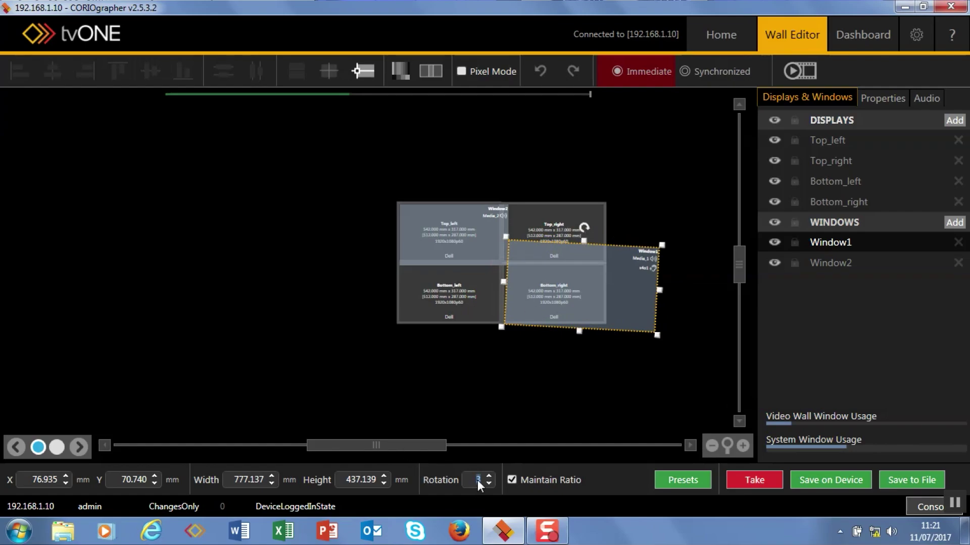
click(488, 485)
click(489, 484)
click(489, 484)
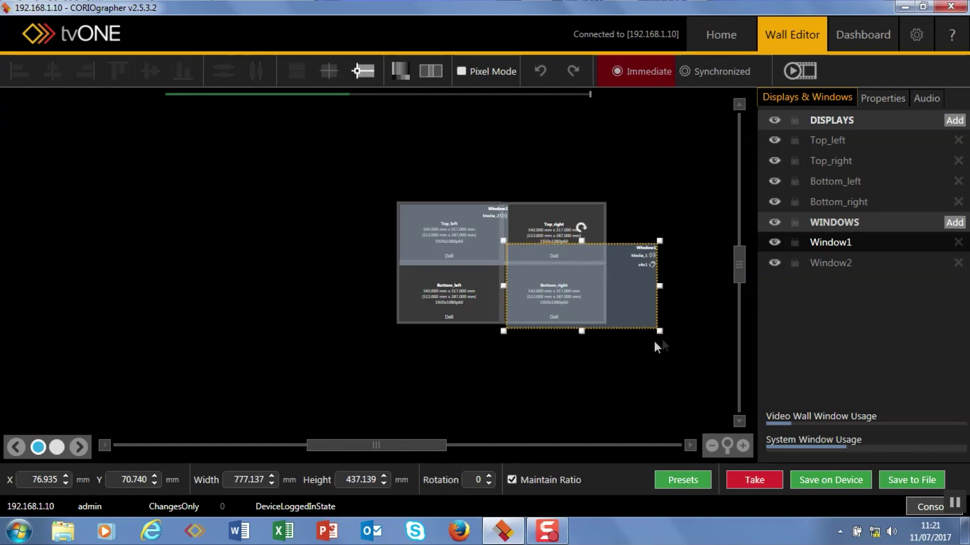
Shrink Window1 within the wall over the Bottom_right display and make it the same size as Window2.
drag(659, 331, 607, 301)
drag(560, 272, 541, 281)
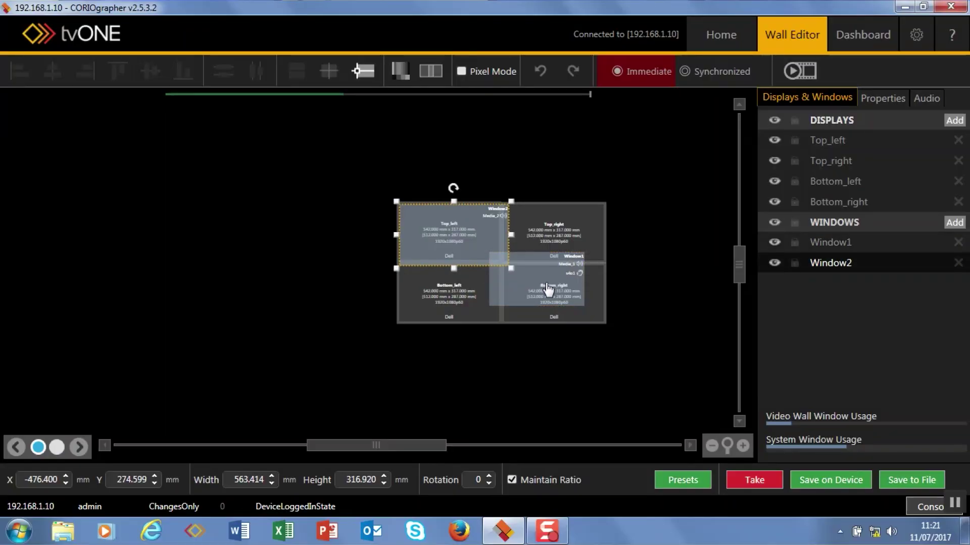
ctrl+click(547, 289)
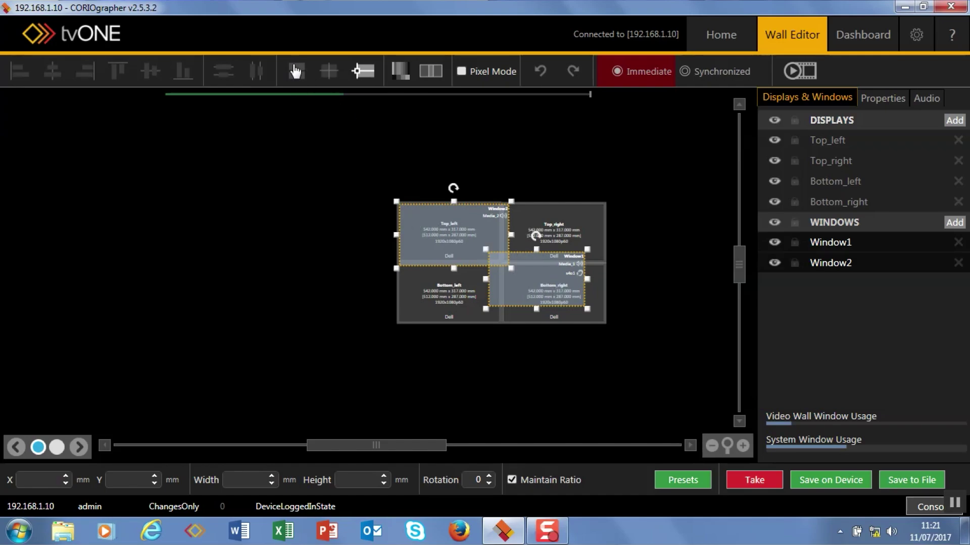
click(297, 74)
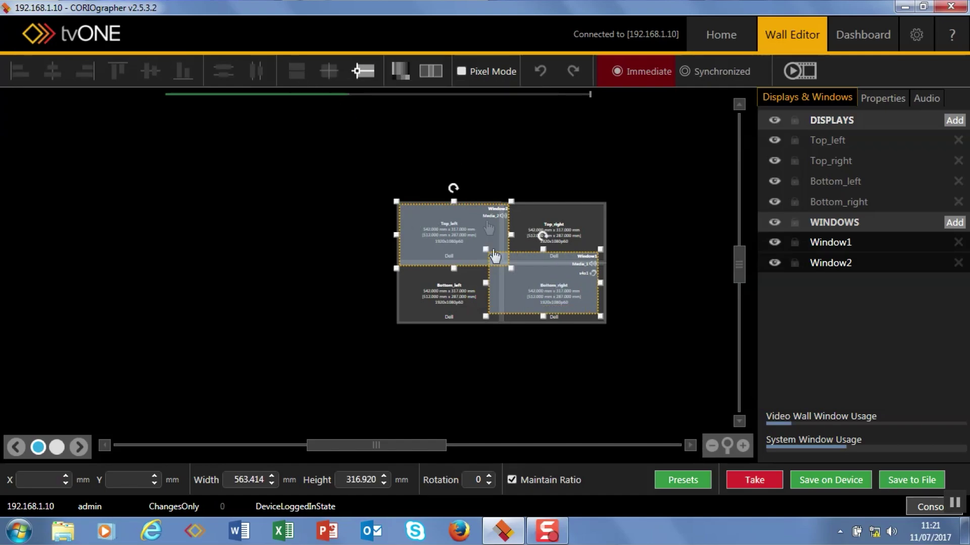
click(628, 299)
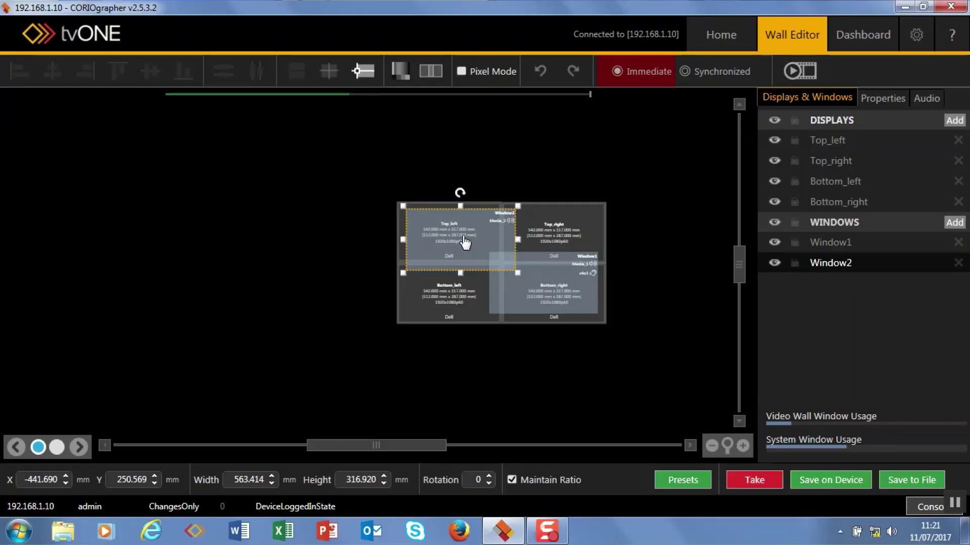
Examine Window2's input settings, general options and transition effects in its properties.
click(465, 243)
drag(960, 258, 960, 300)
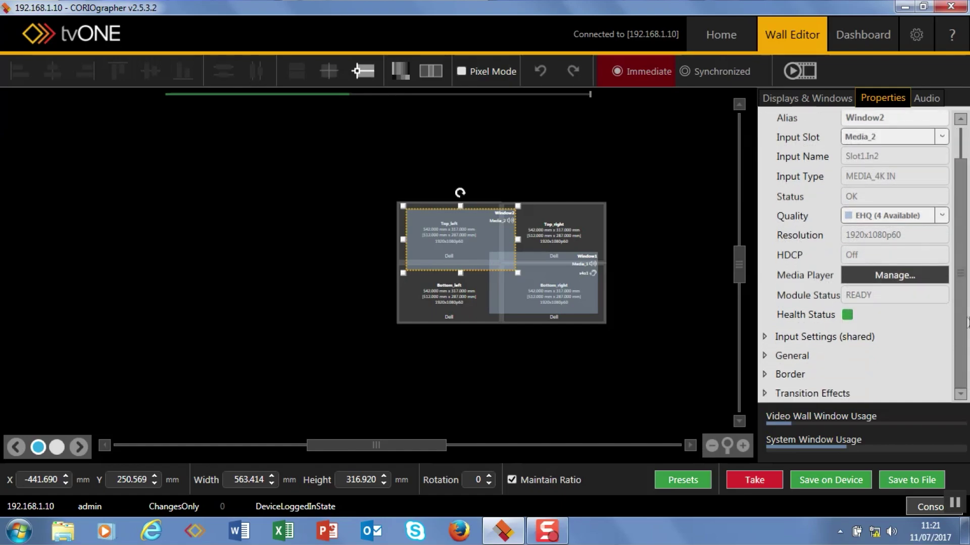
click(764, 338)
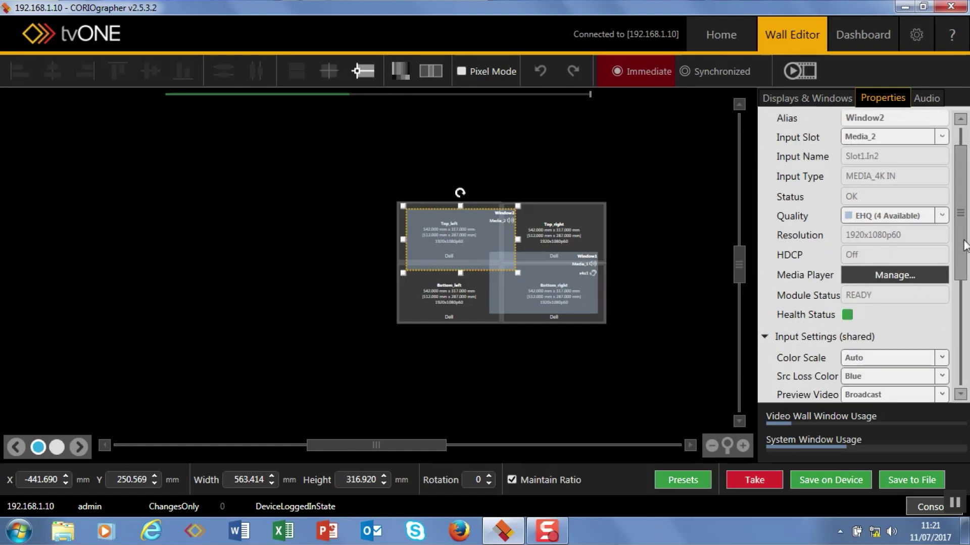
mouse_move(965, 246)
mouse_down()
mouse_move(967, 363)
mouse_move(966, 344)
mouse_move(966, 352)
mouse_up()
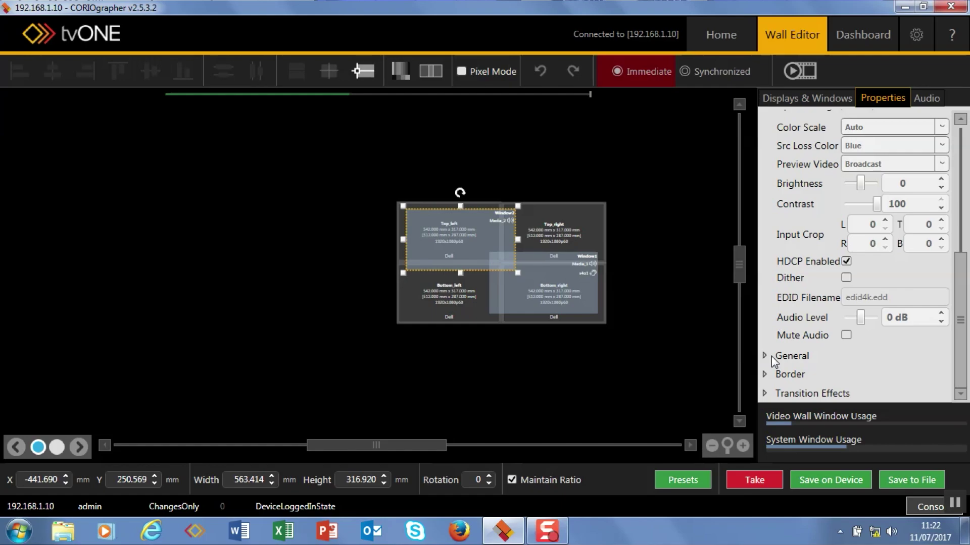
click(765, 355)
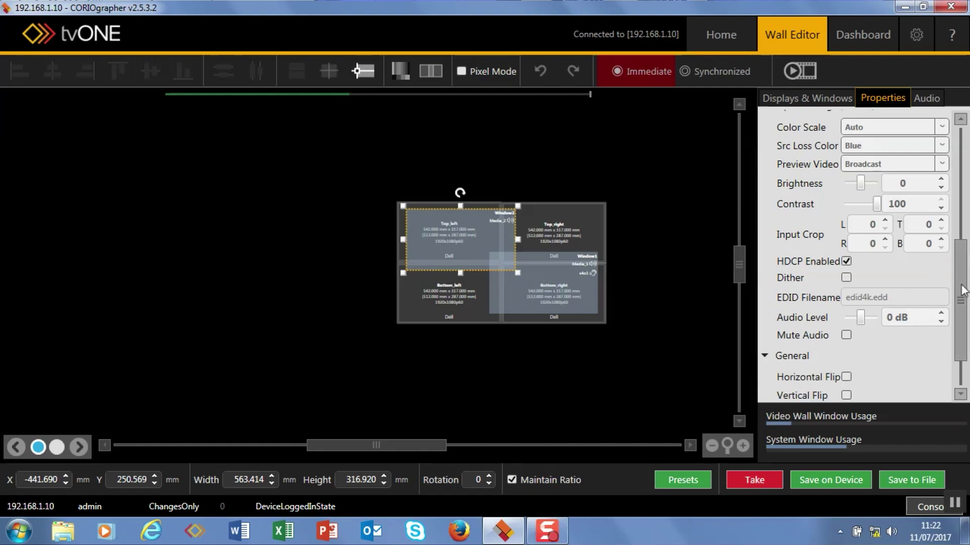
drag(965, 341, 965, 348)
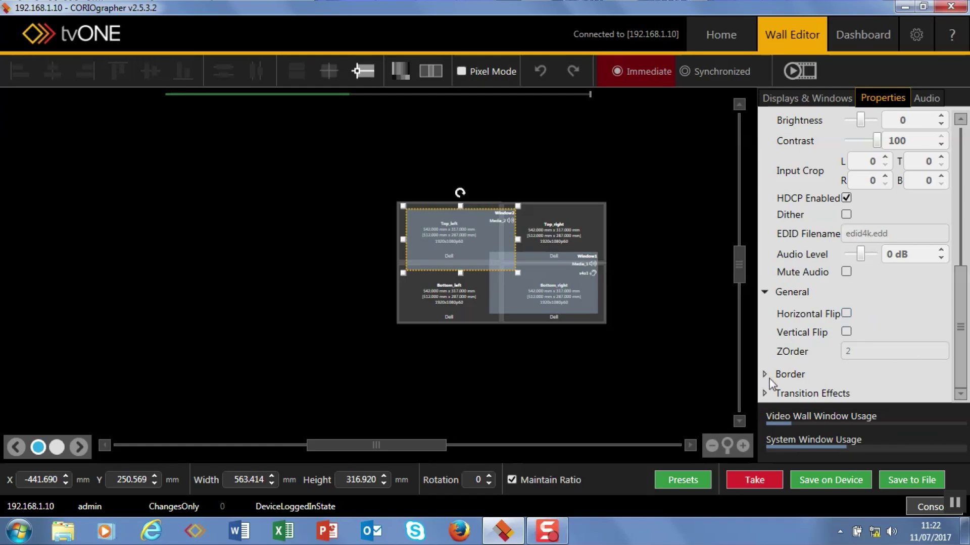
click(764, 393)
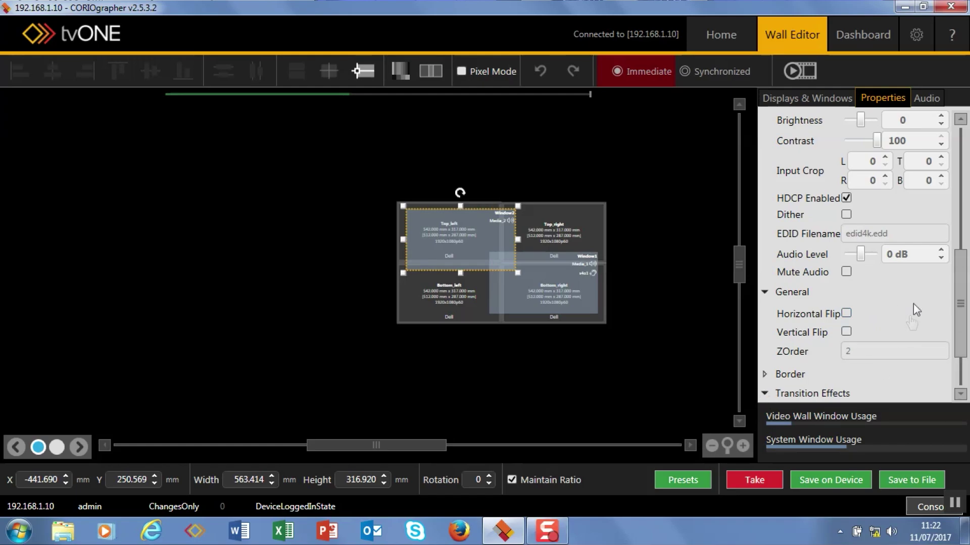
drag(962, 330, 964, 359)
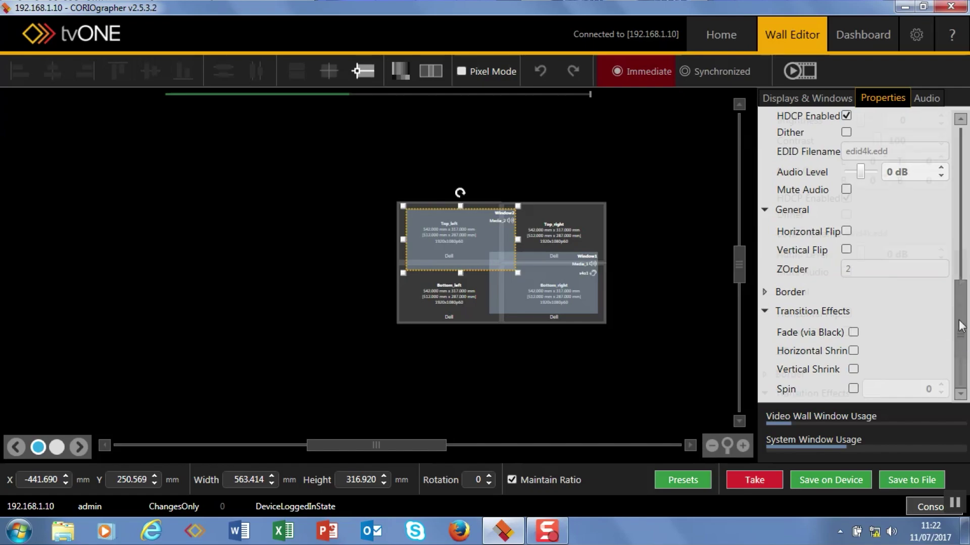
mouse_move(961, 326)
mouse_down()
mouse_move(964, 308)
mouse_move(964, 340)
mouse_up()
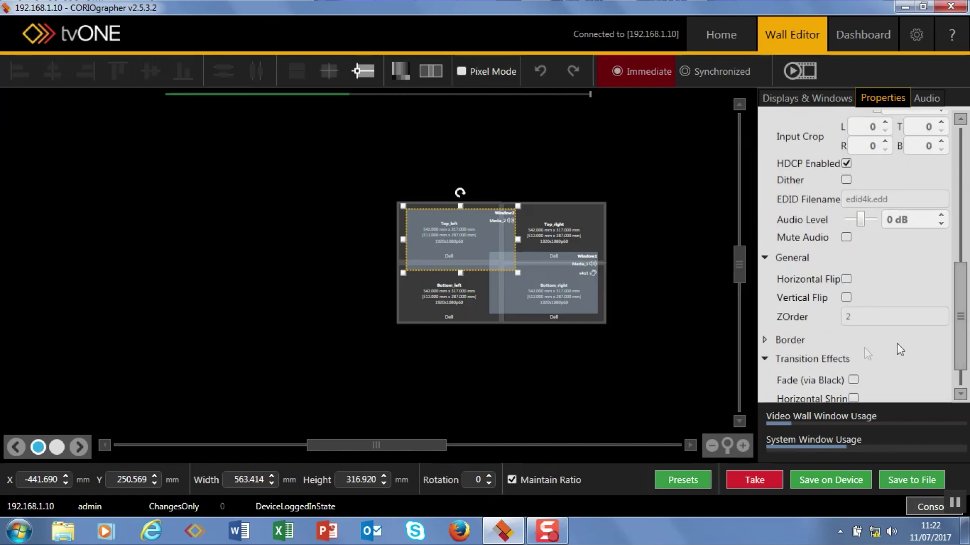
Set Window2's border color to bright green.
click(764, 340)
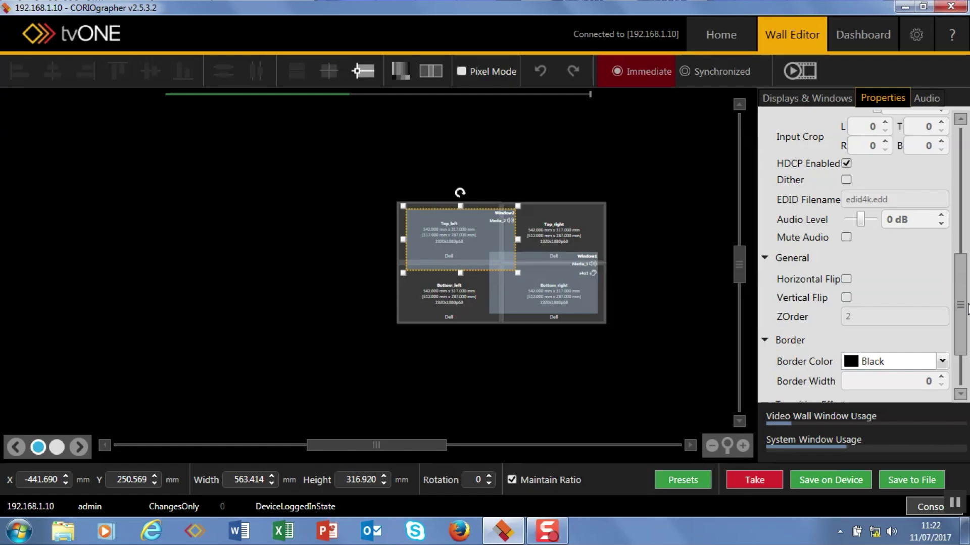
scroll(959, 297, down, 2)
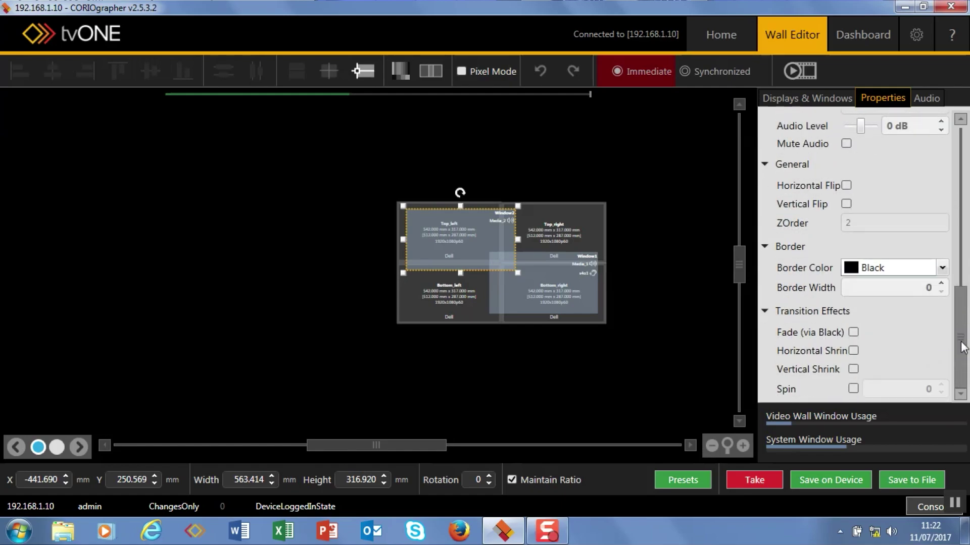
click(941, 267)
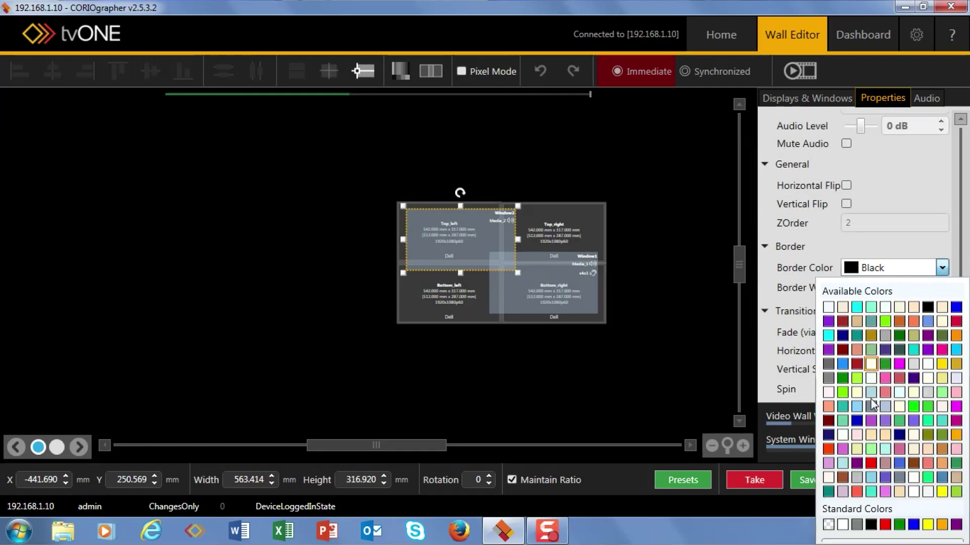
click(885, 321)
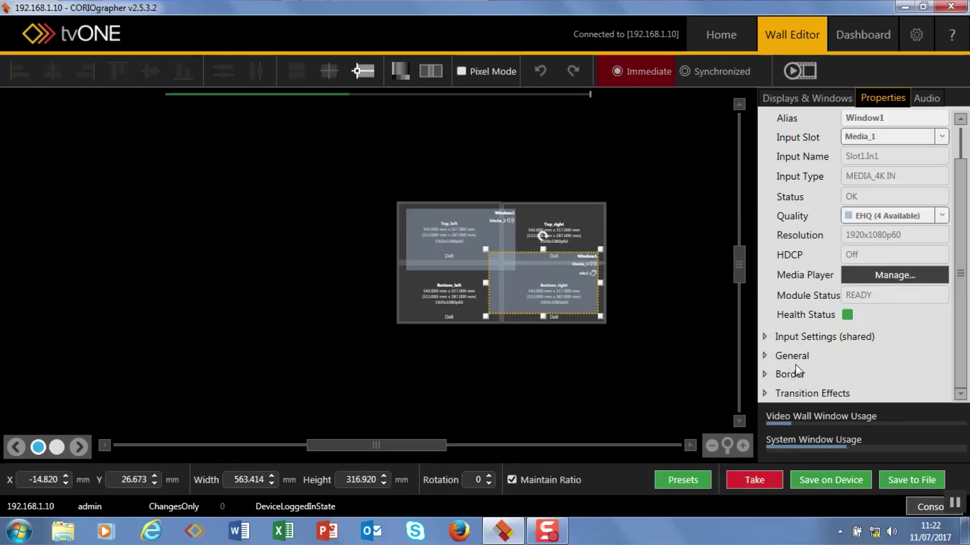
Set Window1's border color to LightSeaGreen.
click(764, 375)
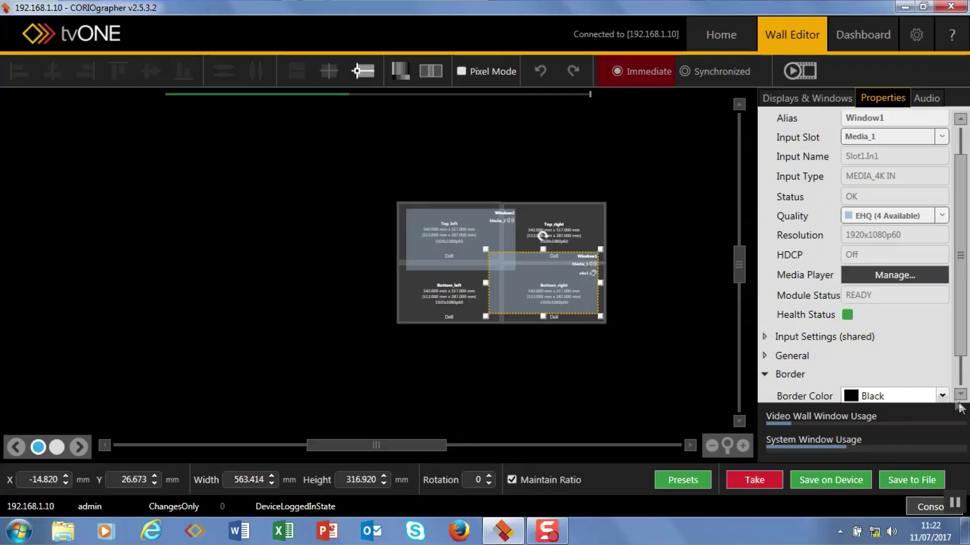
click(940, 396)
click(941, 395)
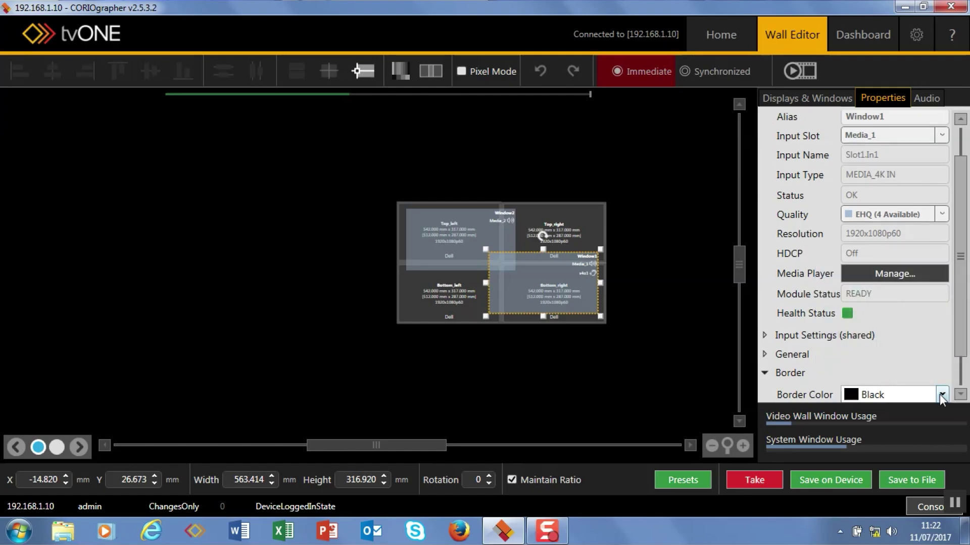
click(941, 395)
click(845, 232)
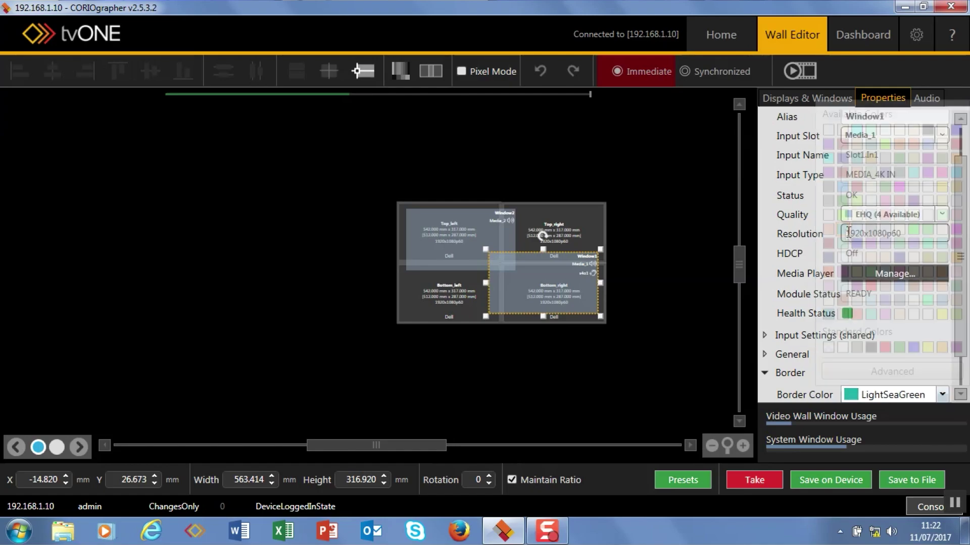